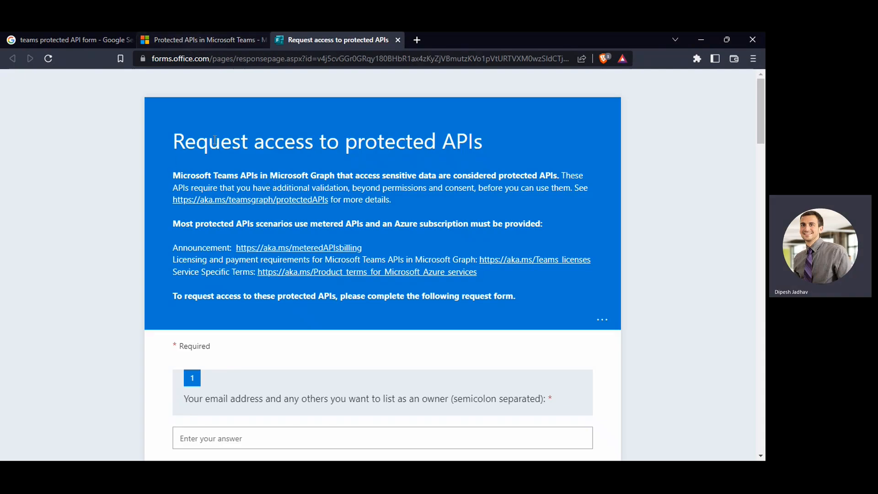
Find the request form link in the Microsoft Learn article on protected APIs in Microsoft Teams.
triple_click(177, 137)
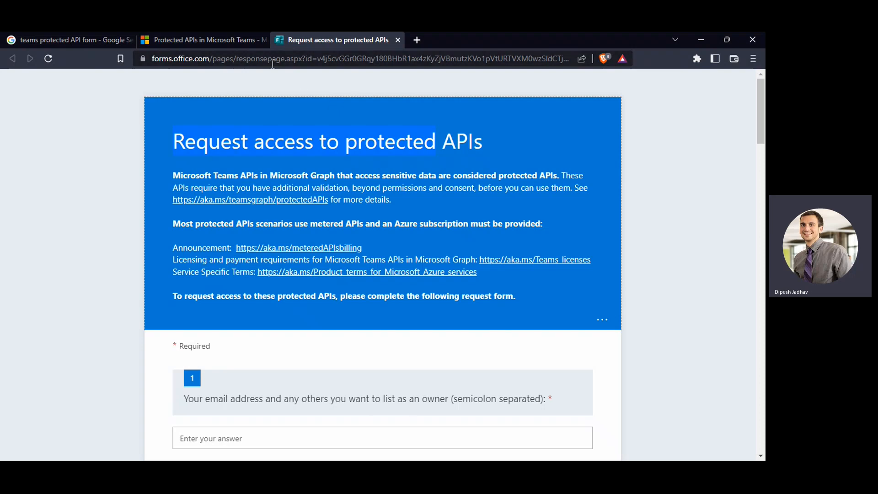
left_click(226, 39)
scroll(274, 268, "down", 8)
scroll(274, 270, "up", 1)
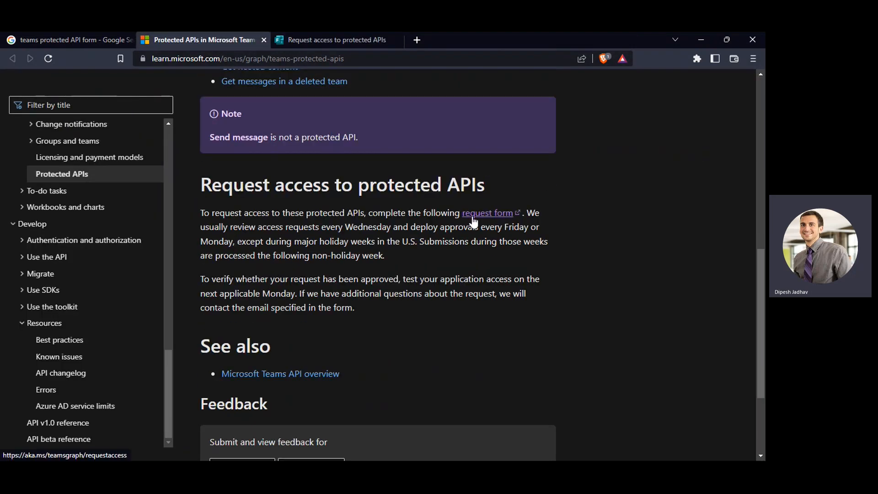
Return to the request form and review the questions on owner email addresses, publisher name and application name.
left_click(322, 40)
scroll(287, 175, "down", 3)
scroll(288, 176, "down", 3)
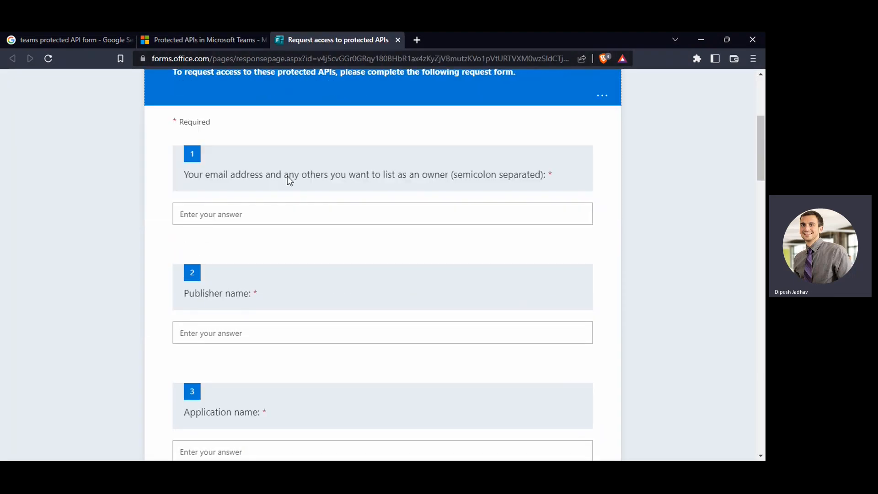
scroll(288, 174, "up", 1)
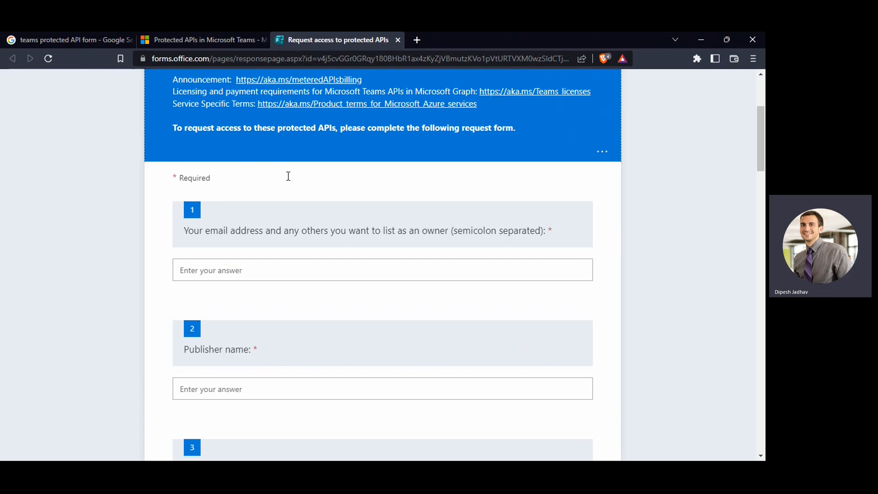
scroll(293, 196, "down", 1)
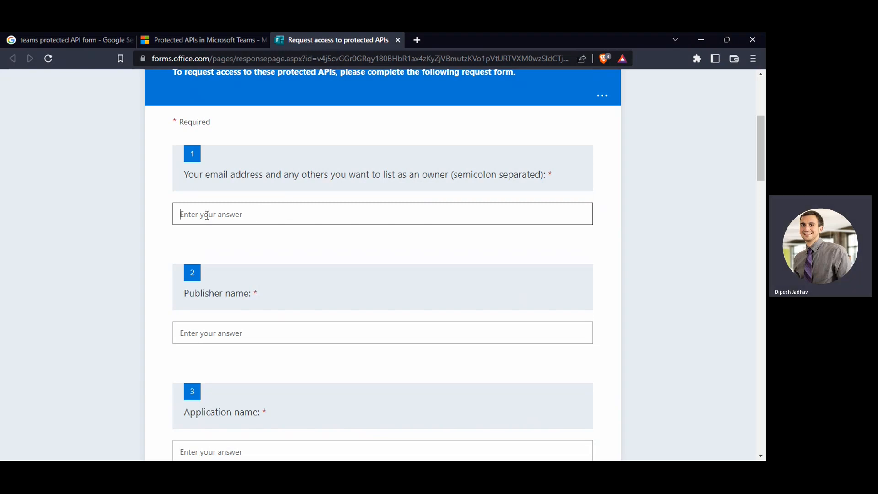
scroll(217, 218, "down", 1)
left_click(218, 278)
scroll(217, 278, "down", 2)
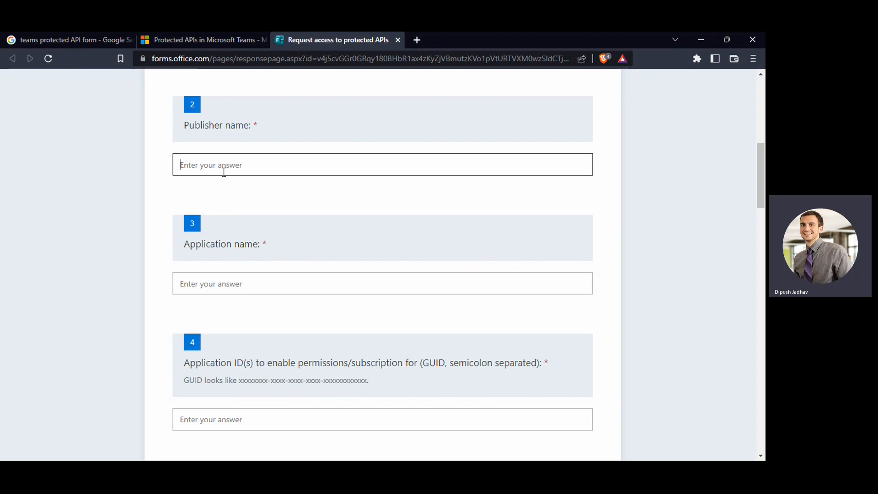
left_click_drag(184, 245, 229, 276)
left_click(228, 278)
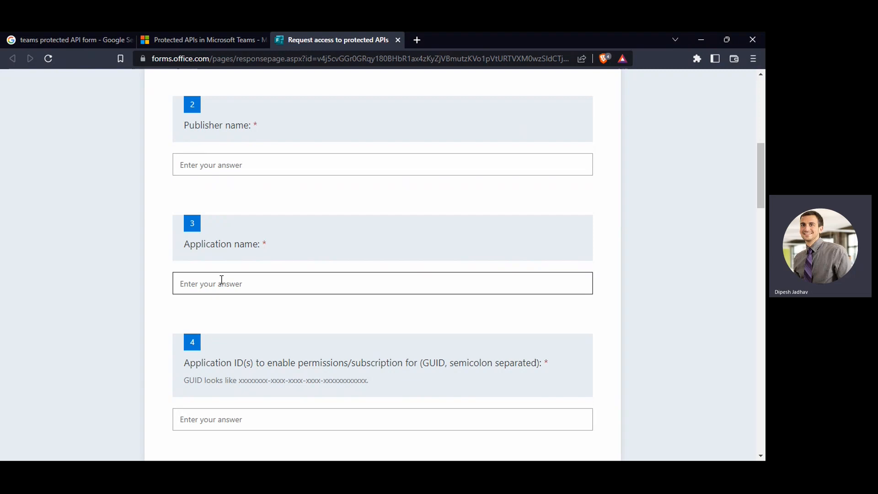
Switch to the Azure portal, open the AppAPI app registration in Azure Active Directory and highlight its name.
key("alt+Tab")
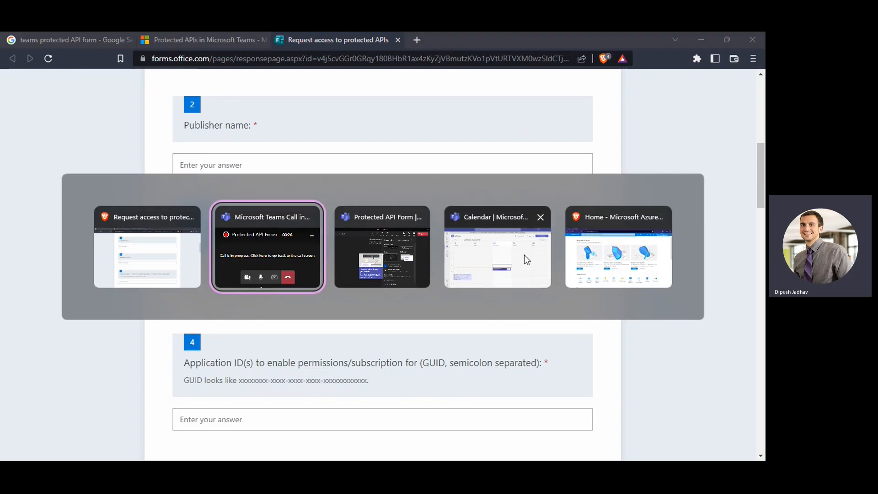
left_click(617, 256)
scroll(314, 305, "down", 1)
left_click(160, 298)
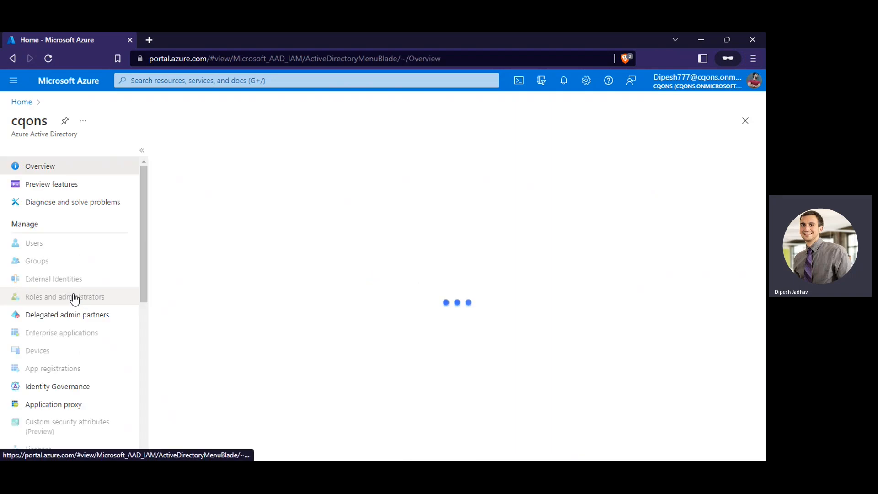
left_click(44, 386)
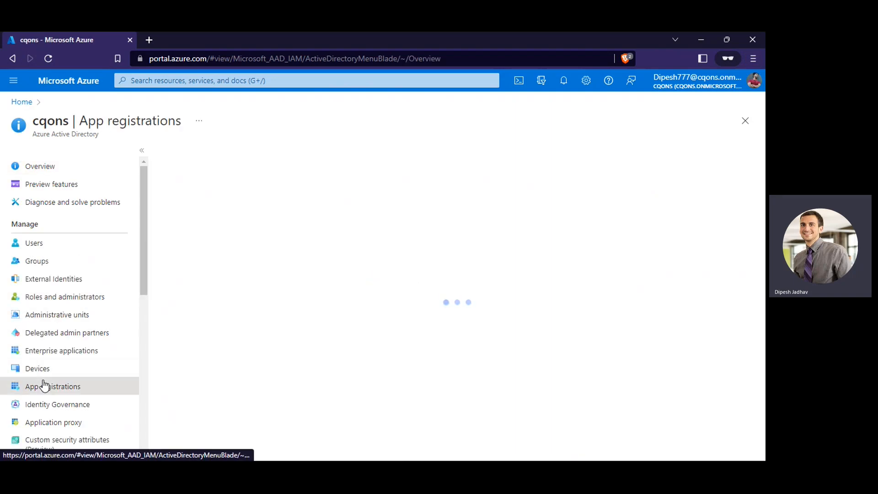
left_click(205, 332)
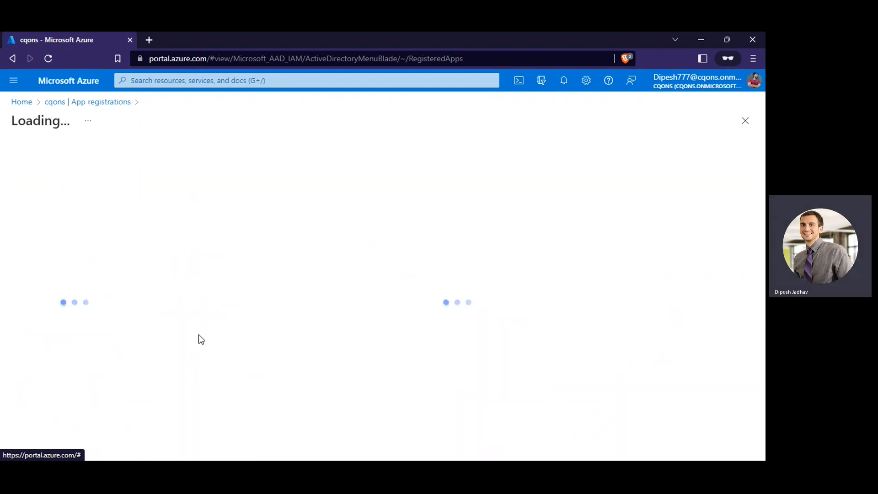
mouse_move(33, 121)
left_mouse_down()
mouse_move(77, 121)
mouse_move(32, 121)
left_mouse_up()
Check the form's Application ID question, copy the Application (client) ID from the AppAPI overview in Azure, and return to the form.
key("alt+Tab")
scroll(224, 274, "down", 2)
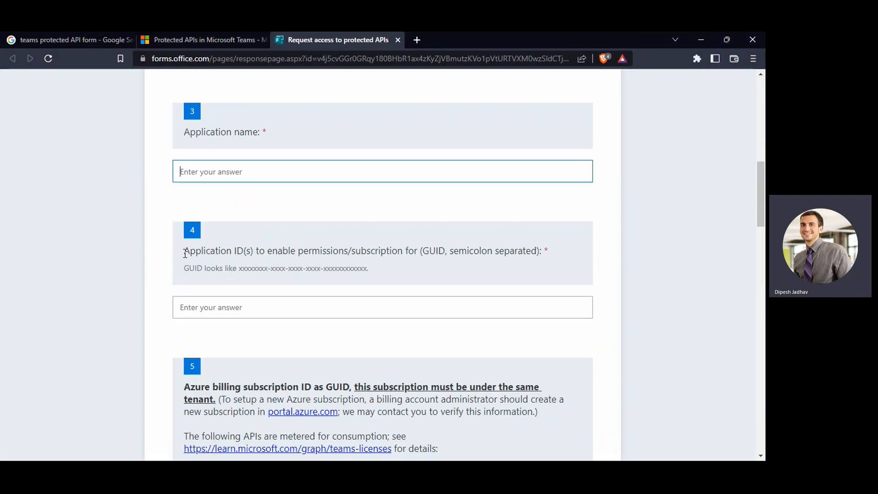
left_click_drag(185, 250, 252, 250)
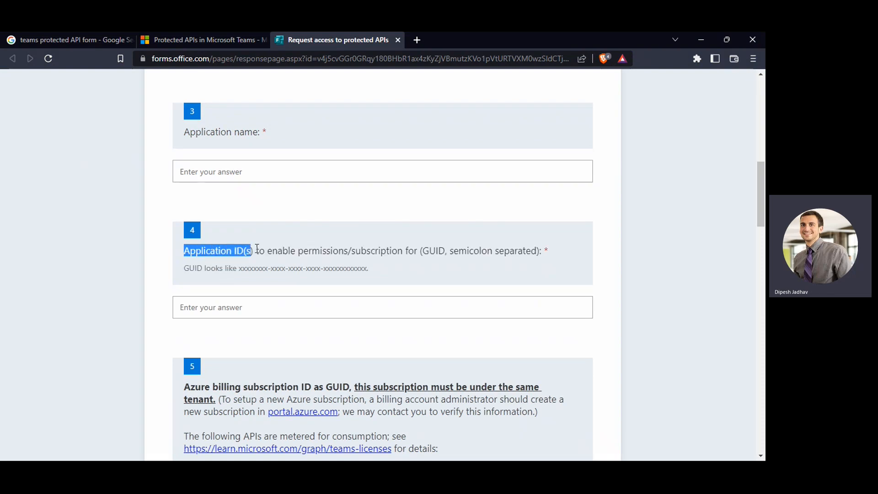
key("alt+Tab")
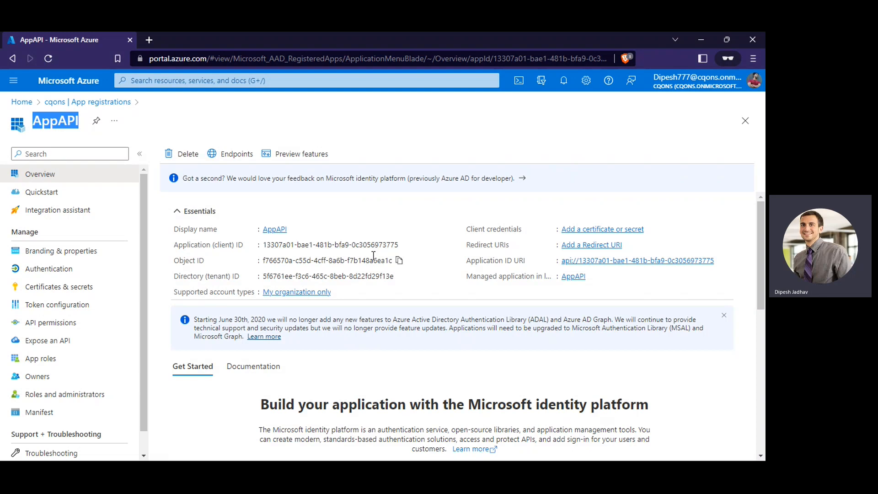
left_click(404, 244)
key("alt+Tab")
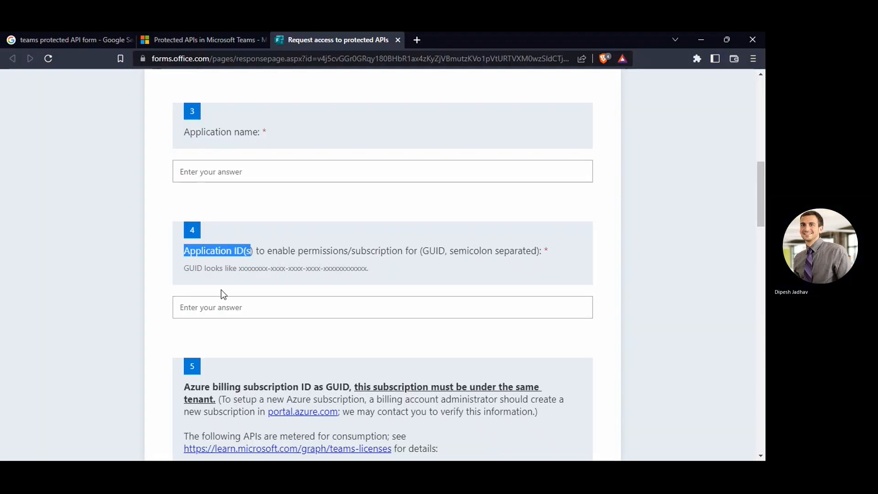
Review question 5 on the Azure billing subscription ID, including the metered API list and the sample subscription screenshot.
scroll(221, 293, "down", 3)
scroll(221, 290, "down", 1)
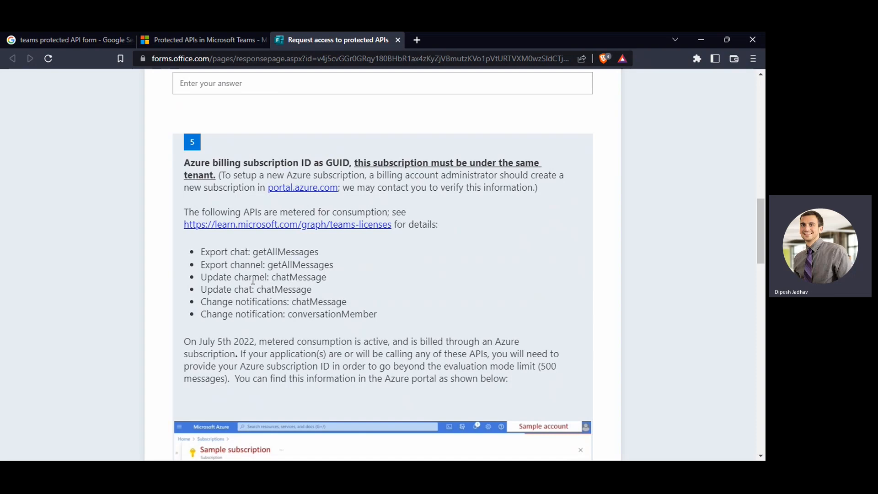
scroll(253, 280, "down", 1)
scroll(253, 279, "down", 2)
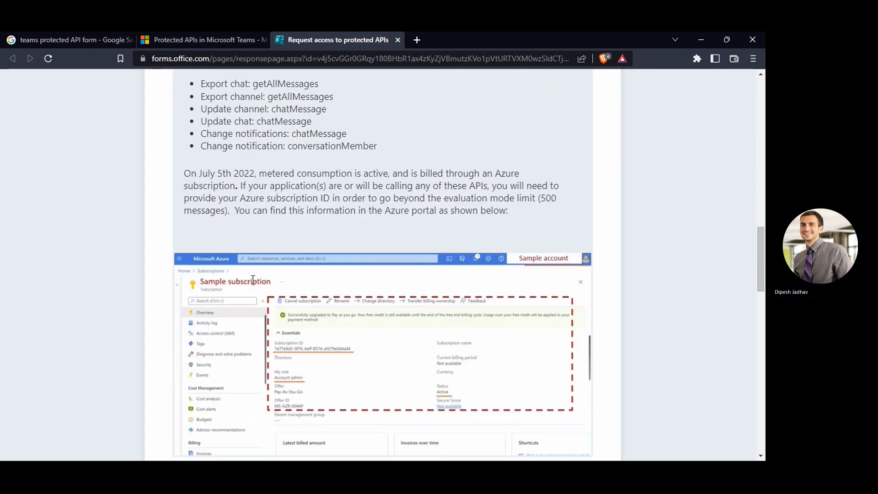
scroll(253, 281, "down", 2)
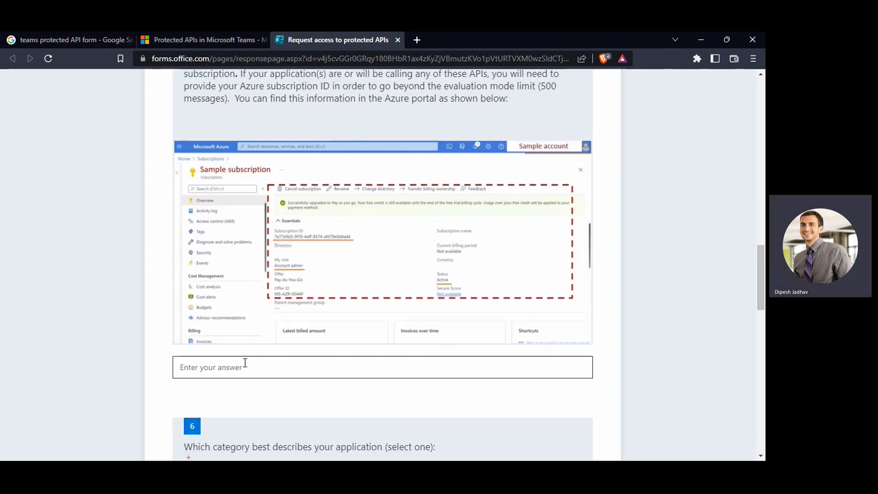
scroll(245, 361, "up", 5)
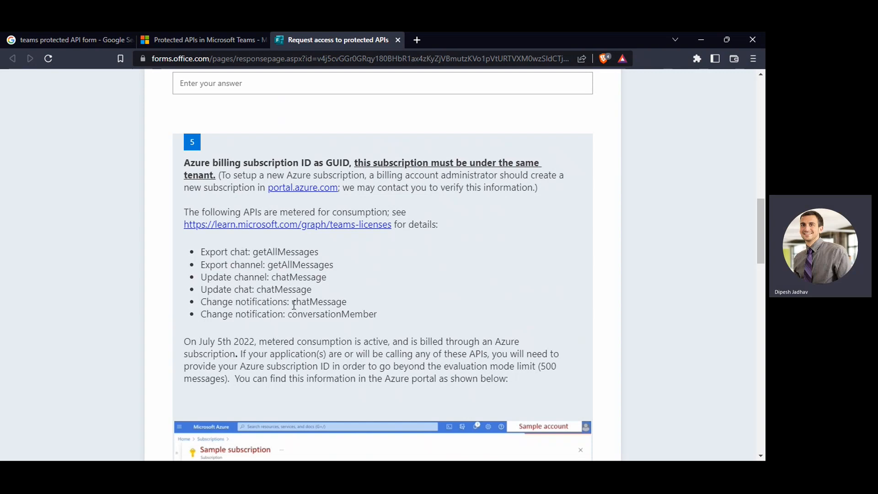
scroll(294, 305, "down", 4)
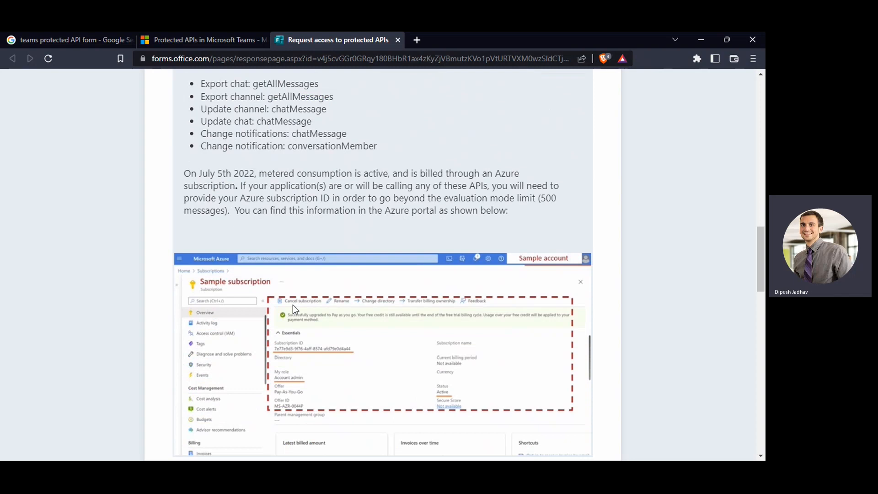
scroll(294, 309, "down", 3)
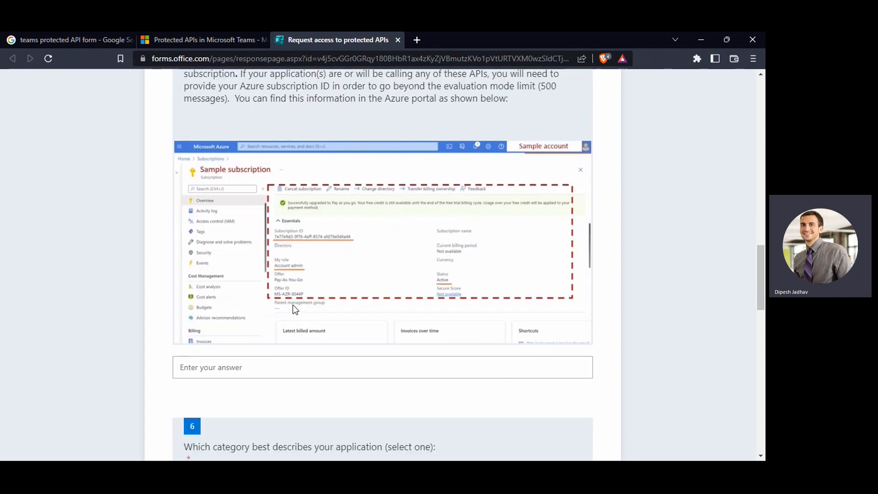
scroll(294, 309, "down", 1)
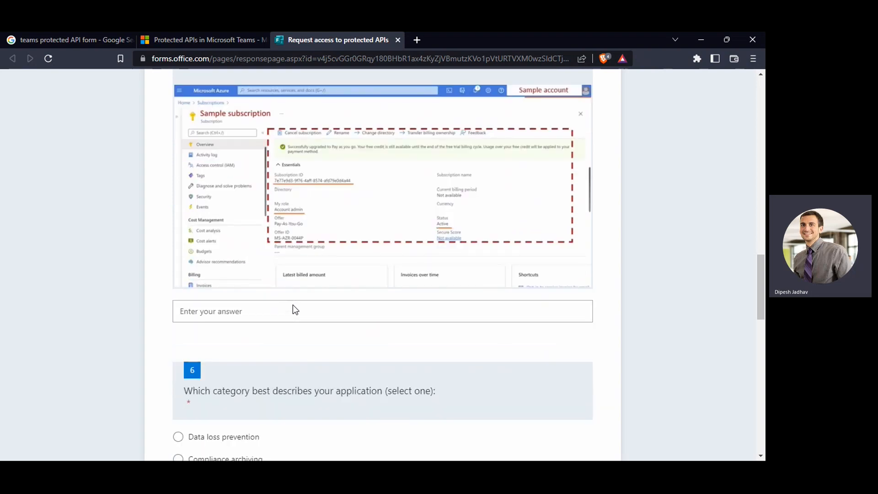
scroll(293, 309, "down", 1)
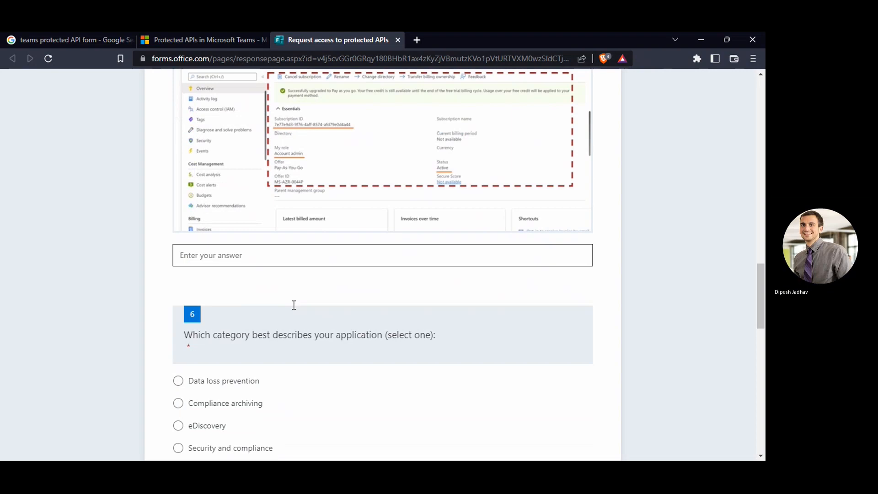
Examine the application category options in question 6, from Data loss prevention through Other.
scroll(292, 305, "down", 3)
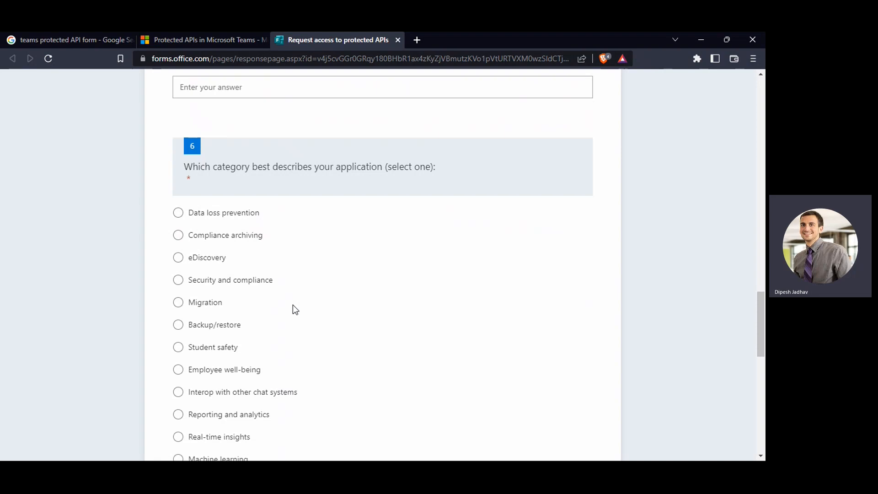
scroll(294, 306, "down", 1)
scroll(294, 305, "down", 1)
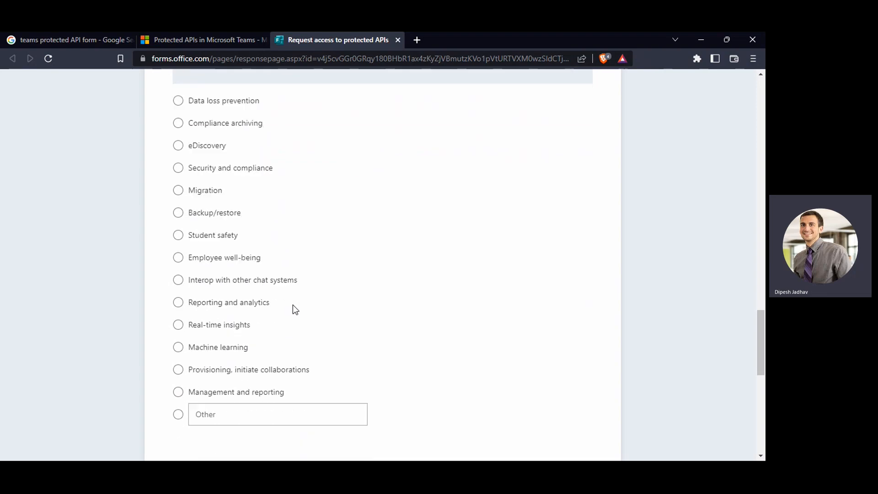
scroll(295, 309, "up", 1)
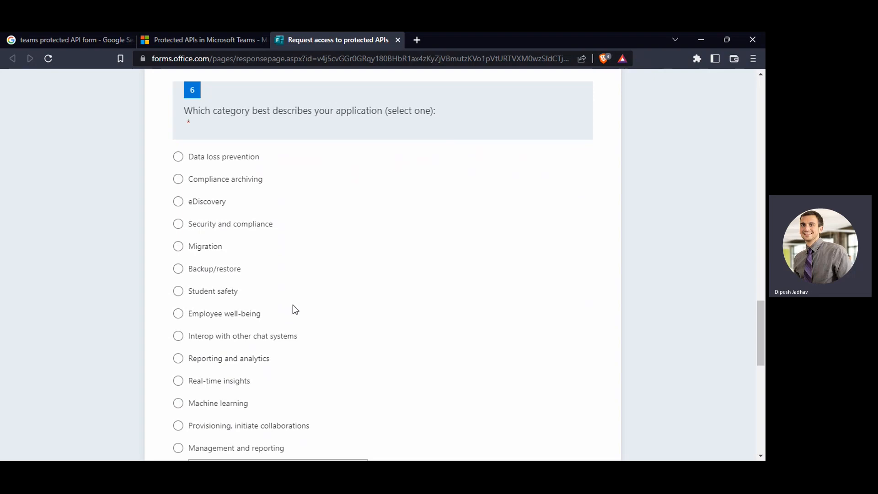
scroll(293, 306, "down", 1)
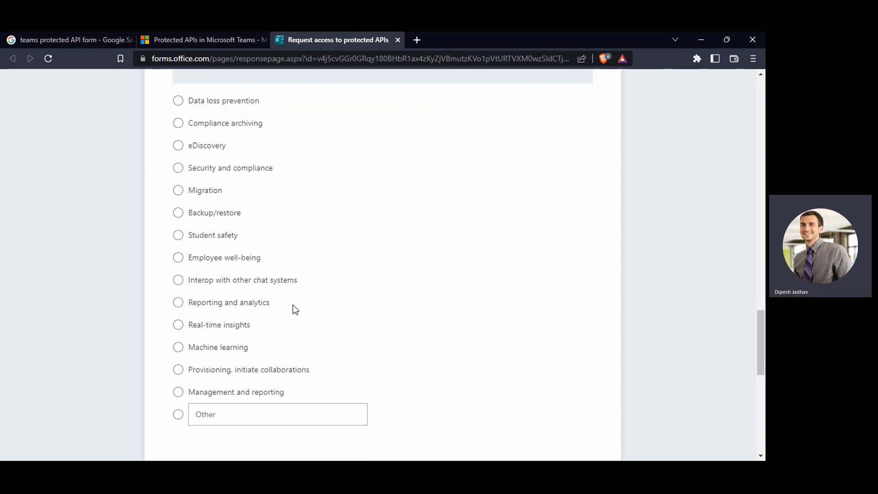
scroll(293, 305, "down", 2)
scroll(261, 308, "up", 3)
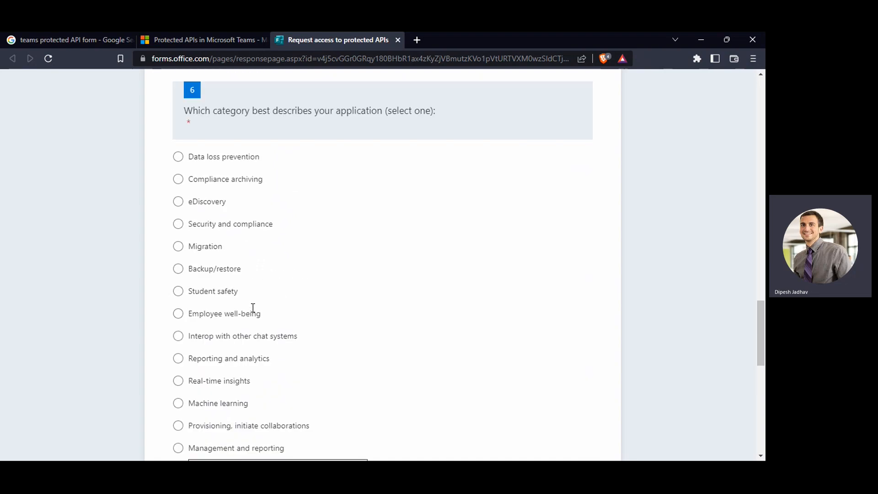
scroll(253, 308, "down", 2)
scroll(251, 309, "up", 2)
scroll(251, 259, "down", 2)
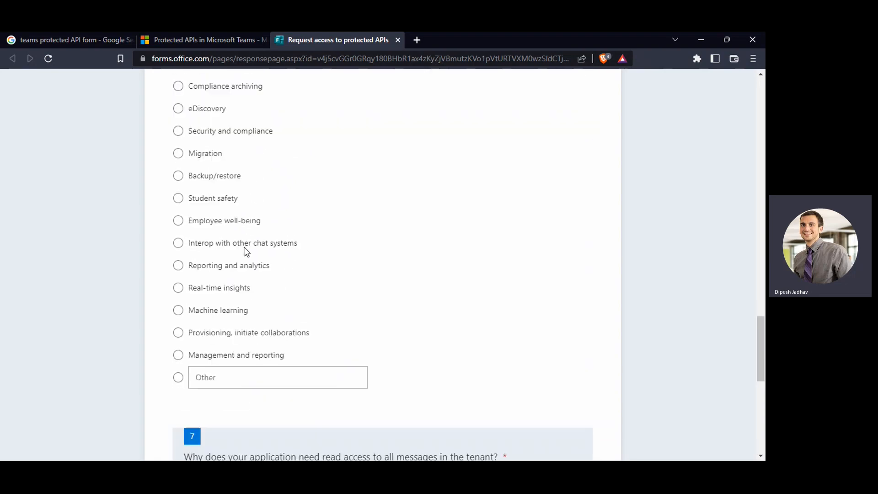
scroll(246, 252, "down", 1)
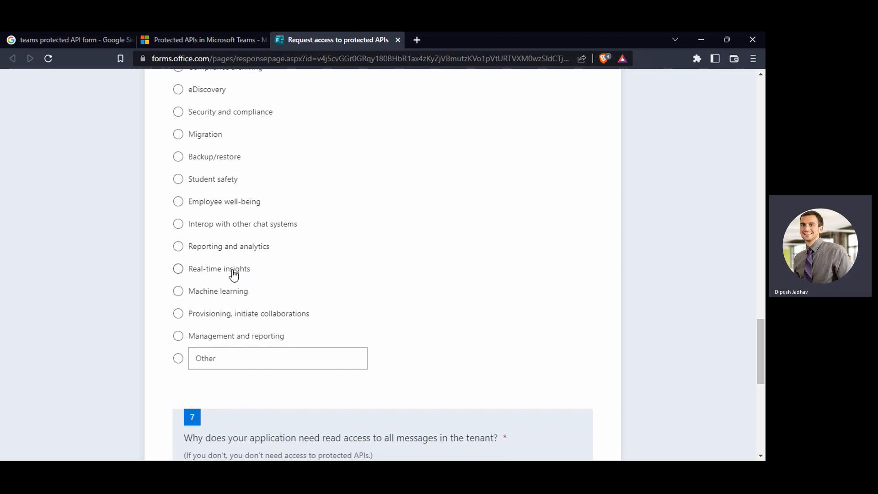
scroll(232, 275, "down", 2)
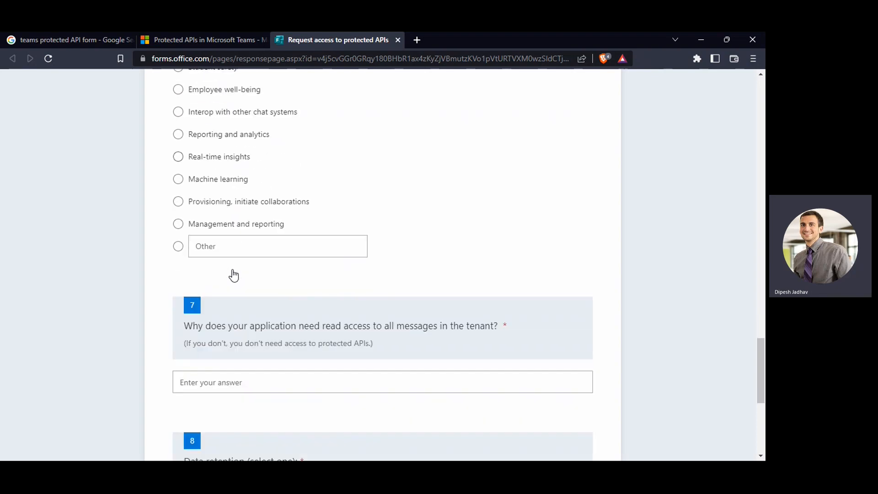
scroll(233, 274, "up", 2)
scroll(235, 274, "up", 2)
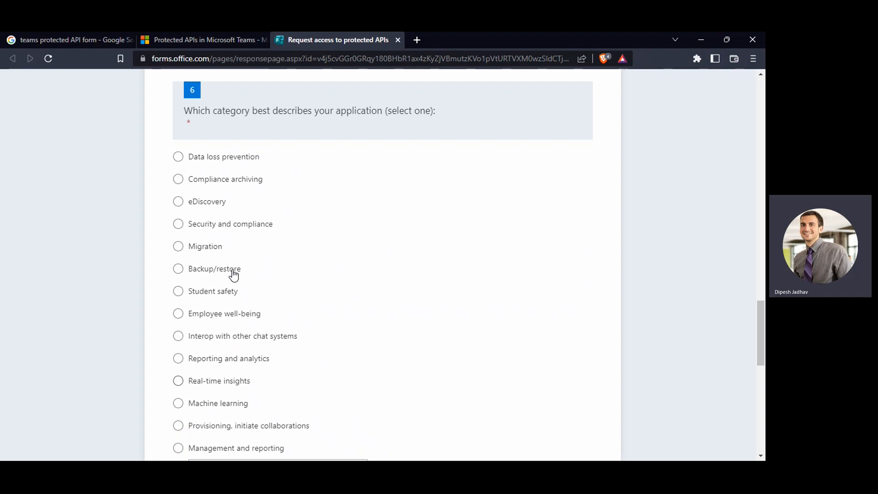
scroll(232, 274, "down", 3)
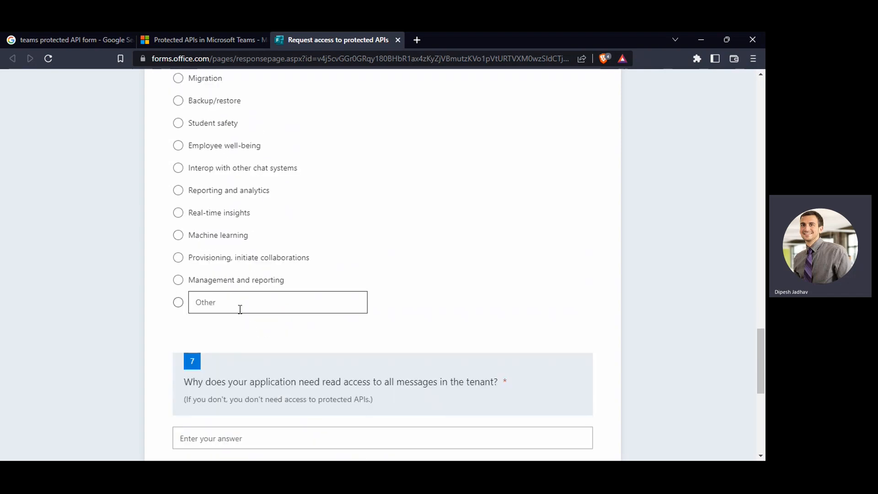
Review question 7 on needing read access to all tenant messages and the data retention options in question 8.
scroll(241, 308, "down", 2)
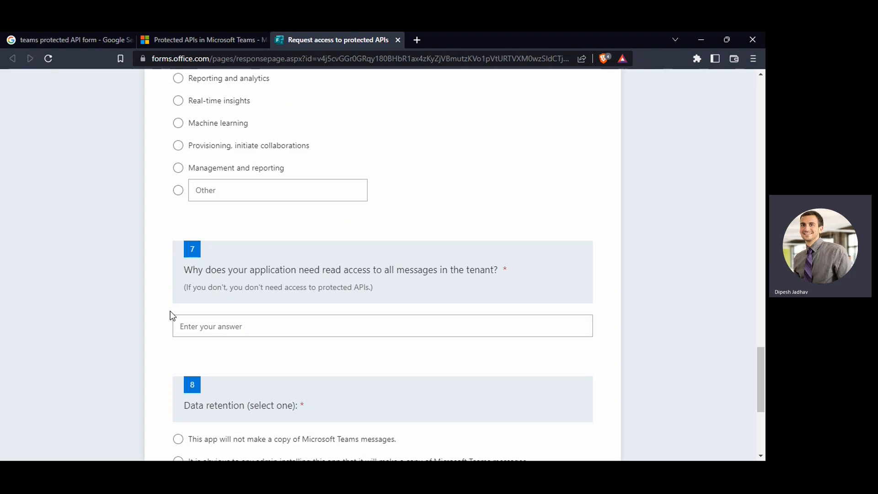
scroll(171, 314, "down", 4)
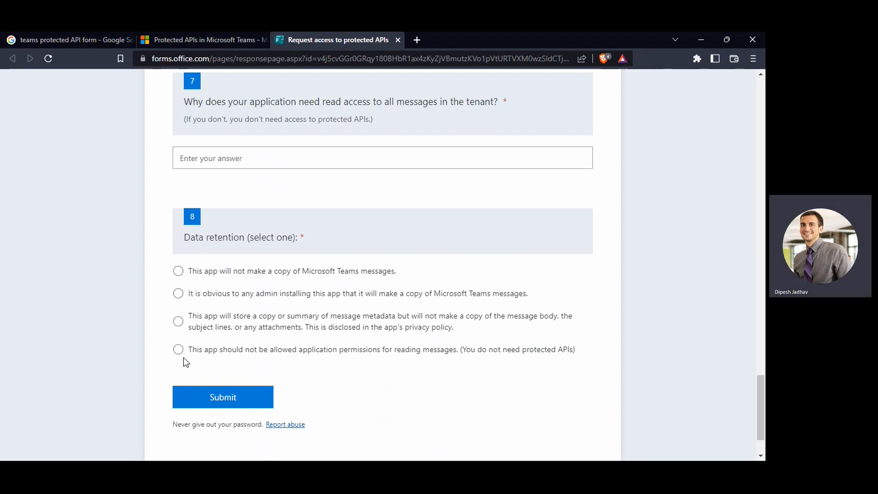
scroll(186, 362, "down", 2)
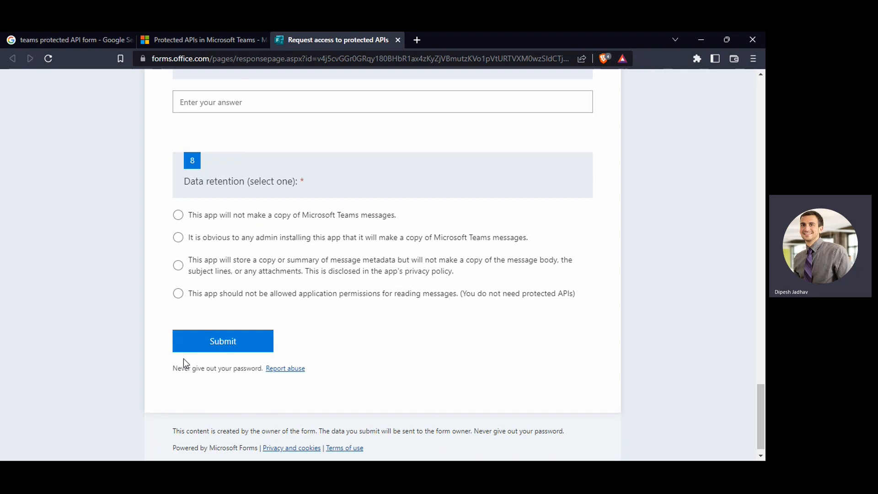
key("alt+Tab")
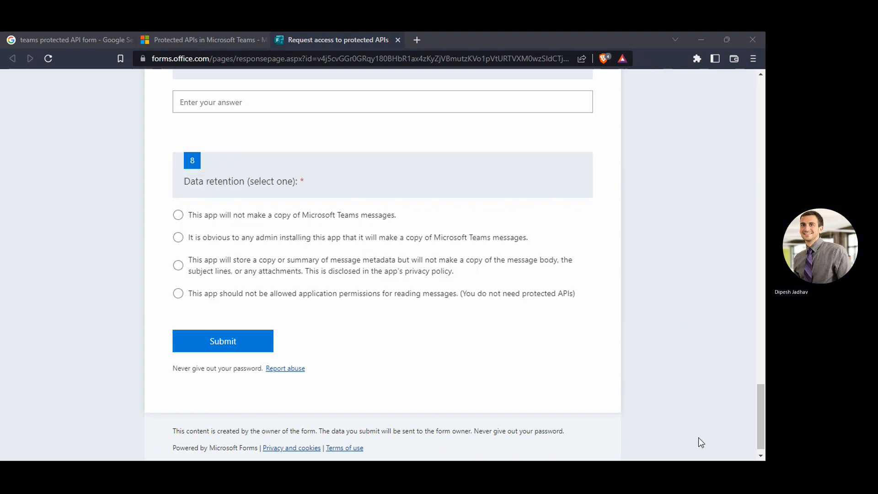
left_click(708, 439)
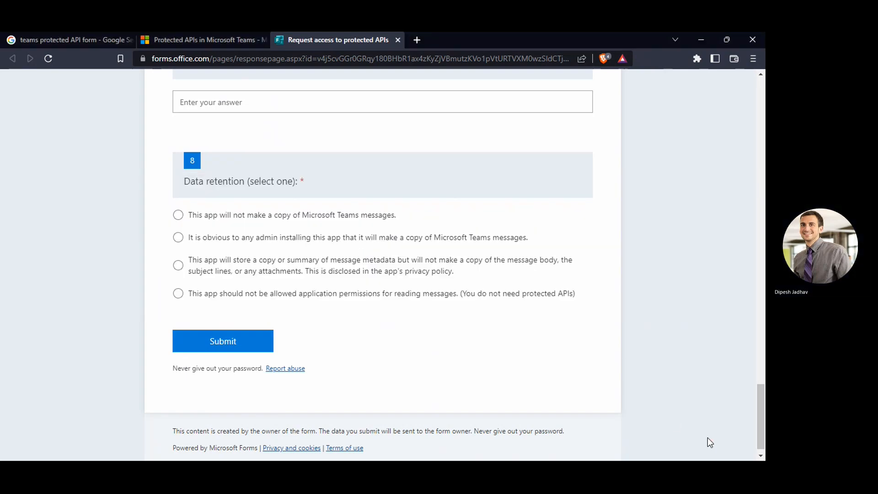